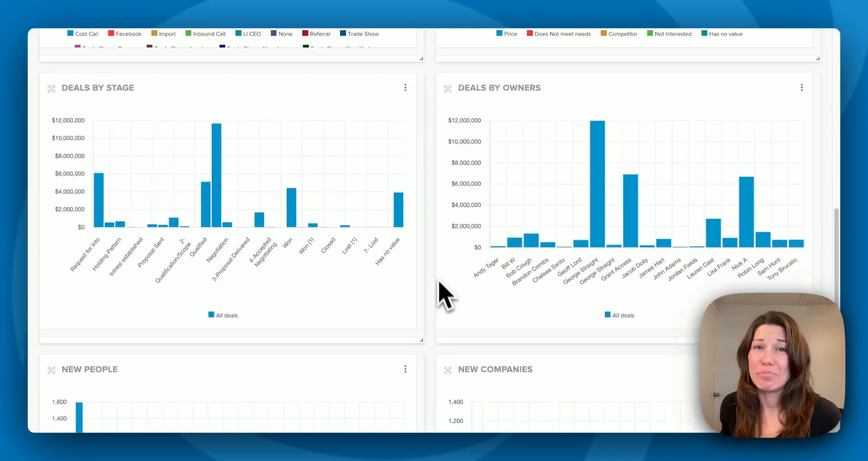
Open the report builder from the reporting views and check which saved deal filters can be imported.
scroll(436, 271, "up", 10)
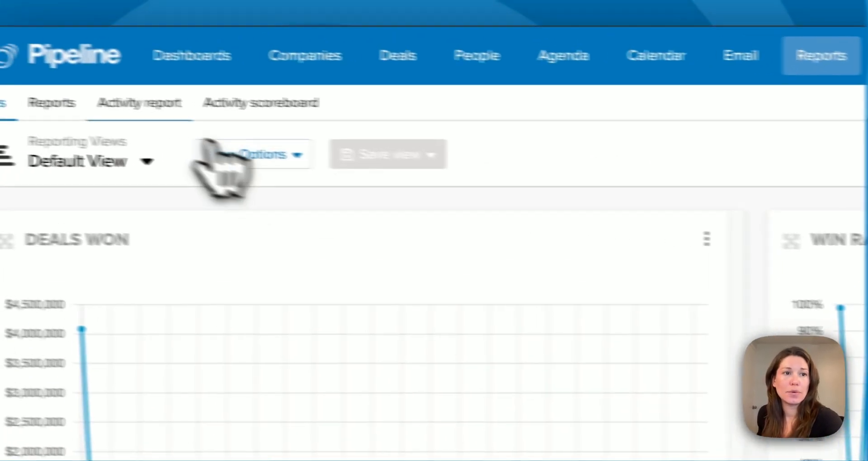
left_click(75, 67)
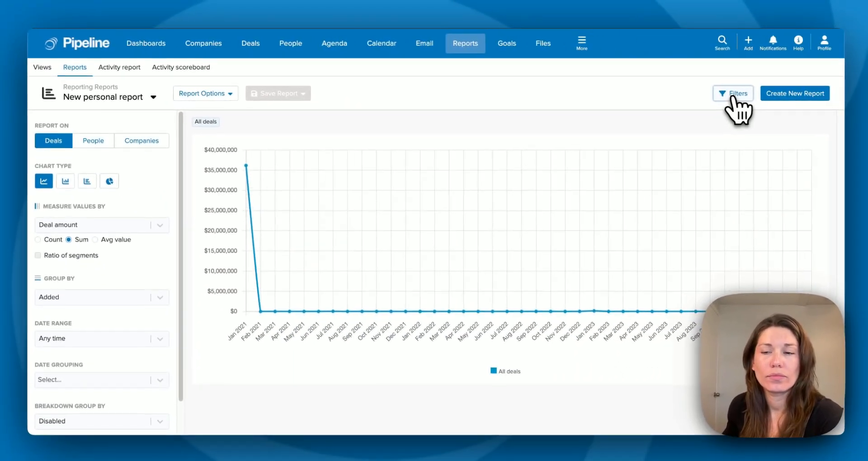
left_click(732, 96)
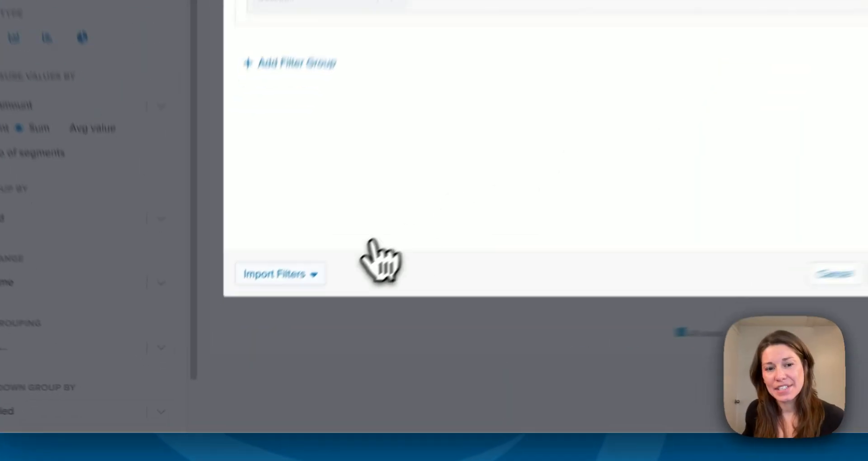
left_click(235, 331)
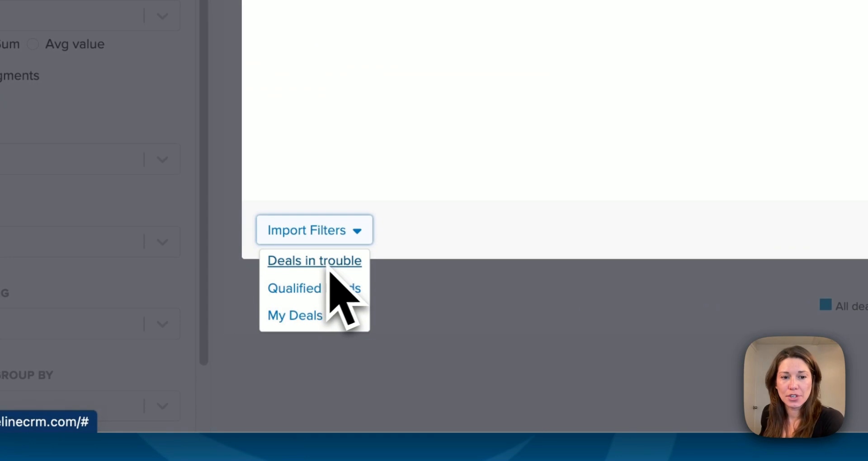
left_click(345, 290)
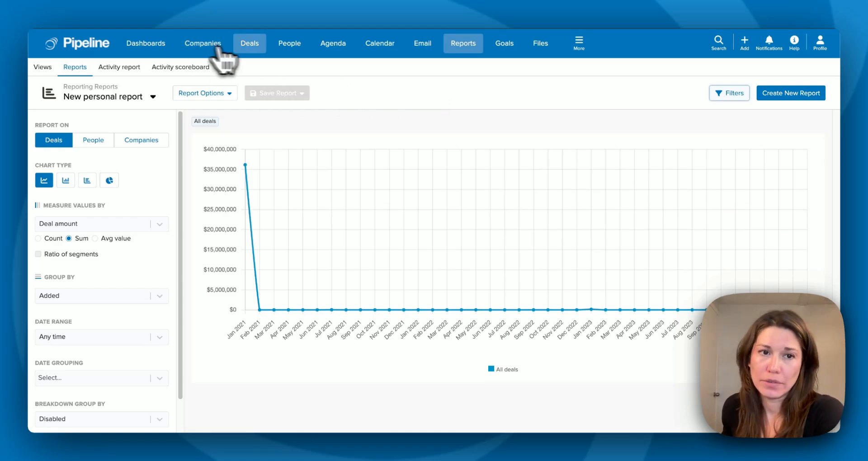
Open the deals list and move the Next Task Due column ahead of the Next Task column.
left_click(251, 45)
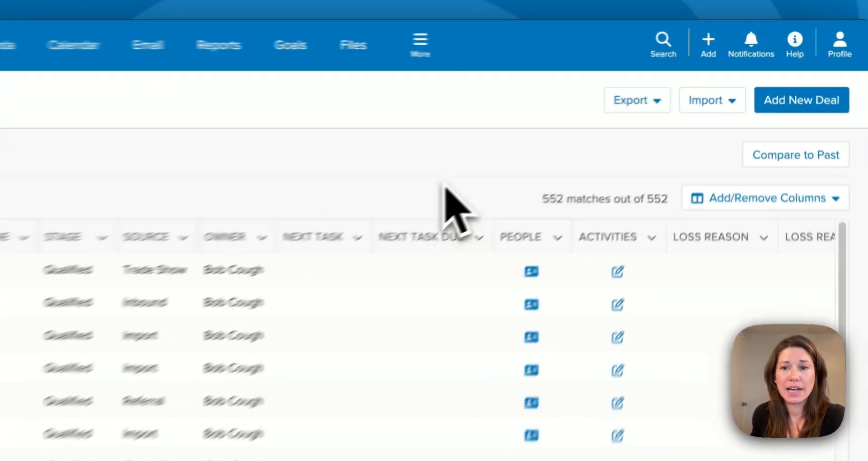
left_click_drag(605, 153, 543, 155)
left_click_drag(292, 268, 259, 268)
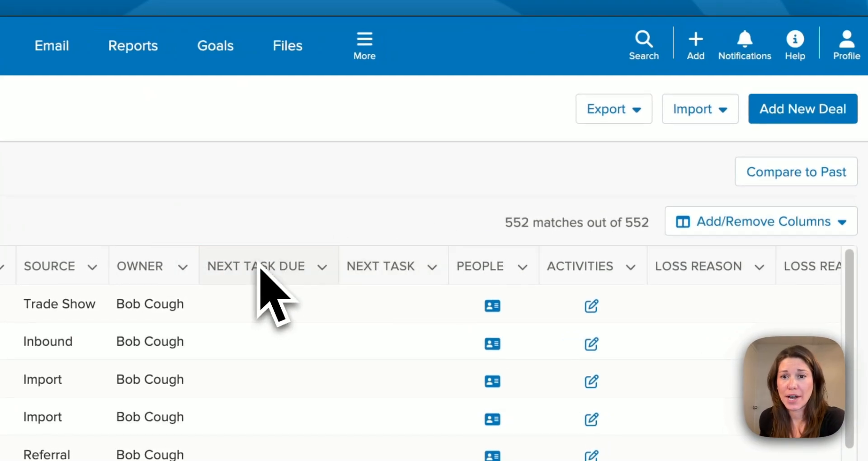
Look through the columns that can be shown in the deals list and the saved deal lists.
left_click(804, 222)
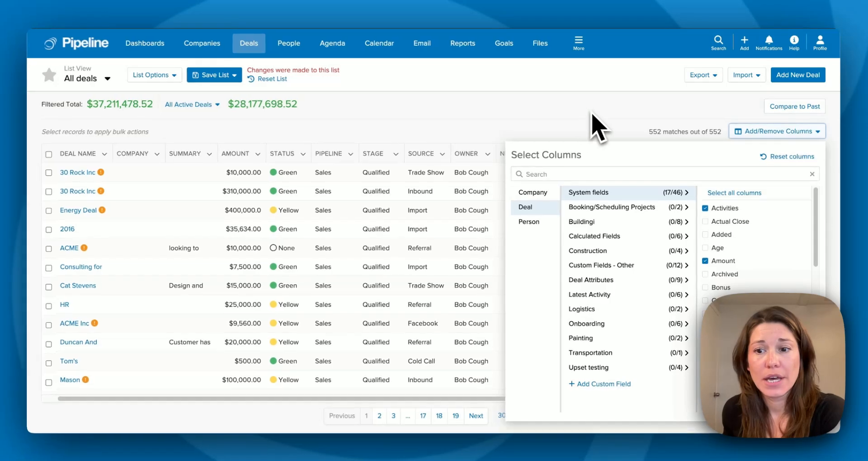
left_click(593, 124)
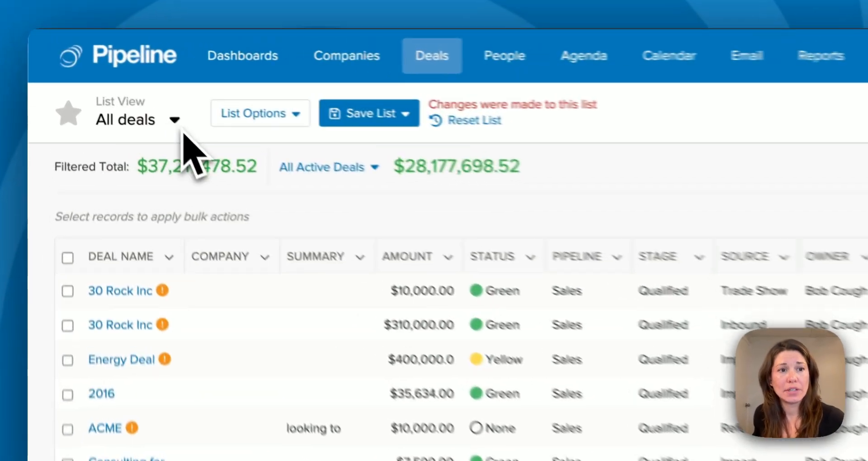
left_click(109, 79)
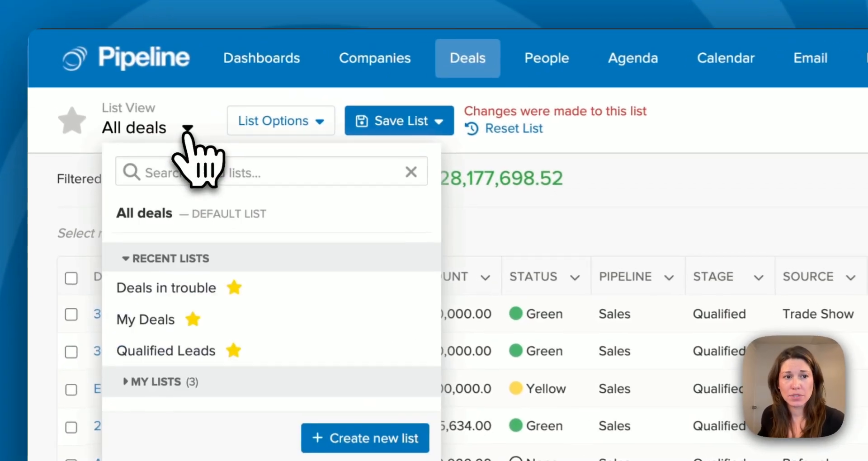
key("Escape")
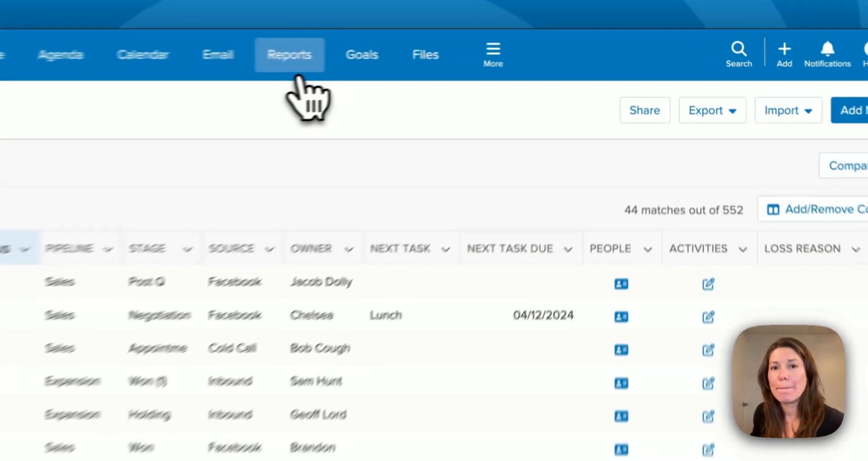
Return to the reporting section and start a new personal report.
left_click(463, 43)
left_click(850, 163)
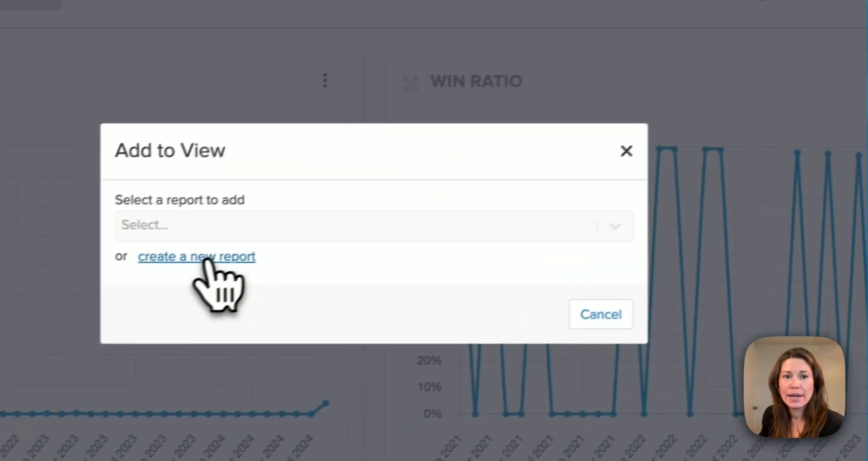
left_click(206, 258)
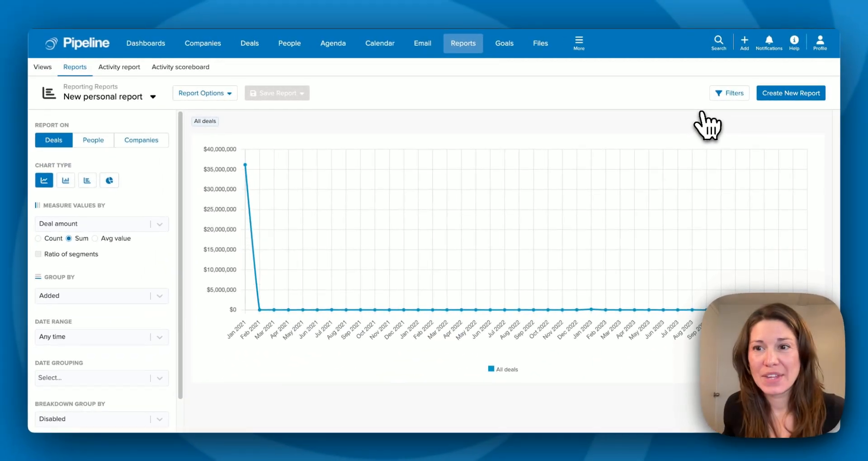
Import the "Deals in trouble" filter into the new report and apply it.
left_click(723, 95)
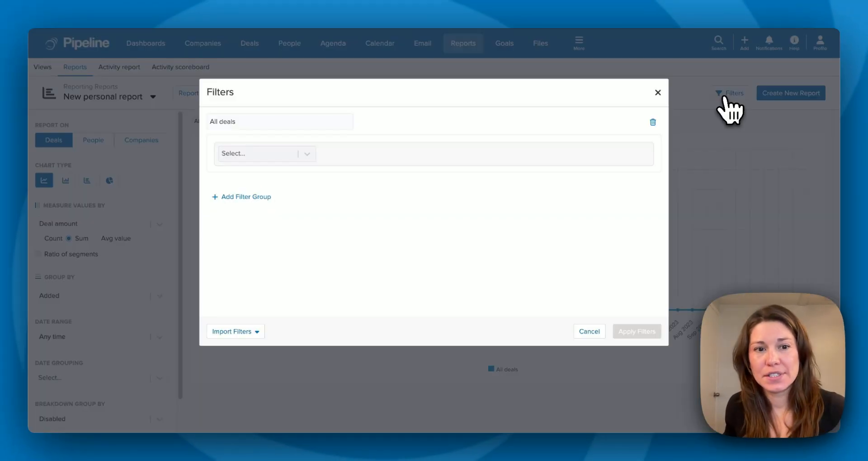
left_click(238, 330)
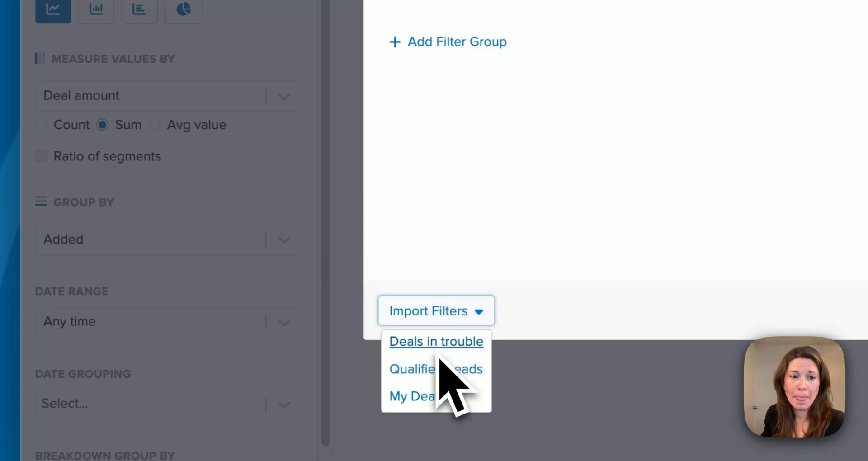
left_click(405, 342)
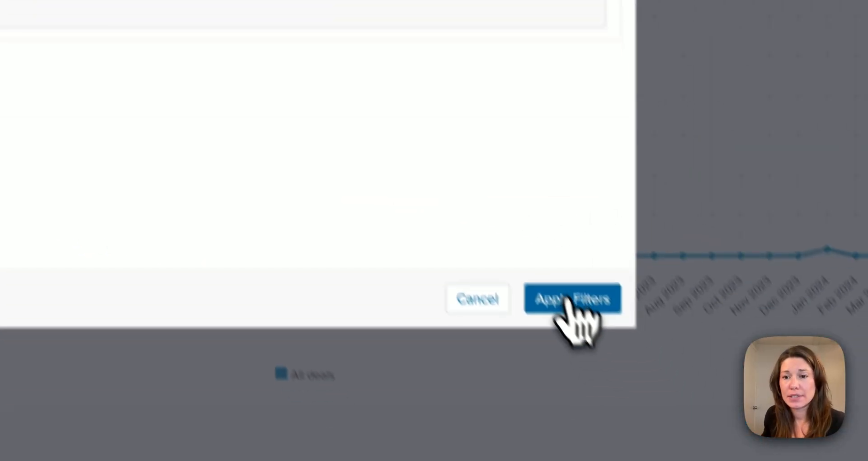
left_click(568, 298)
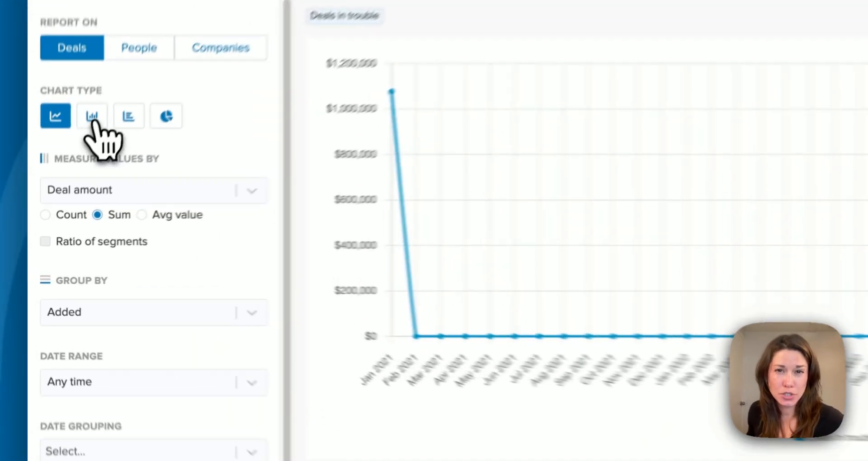
Change the chart type to vertical bars and group the deals by Updated.
left_click(66, 181)
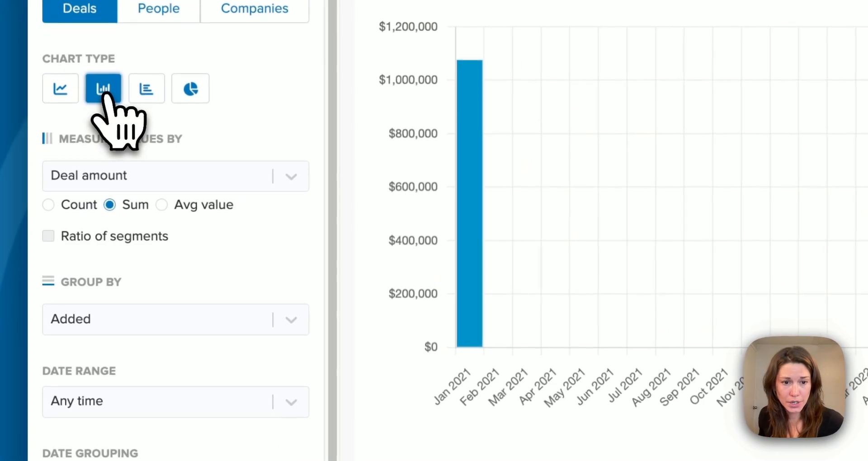
left_click(102, 323)
left_click(106, 416)
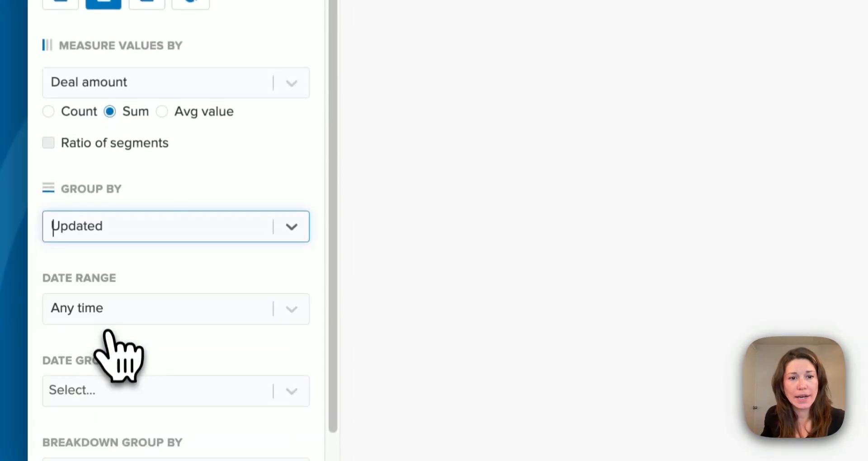
Limit the report's date range to This month and set the date grouping to Months.
scroll(194, 341, "down", 2)
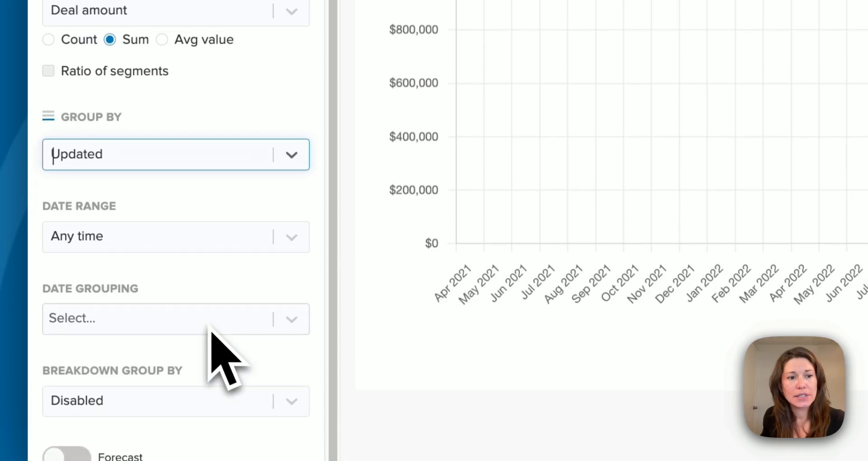
left_click(129, 231)
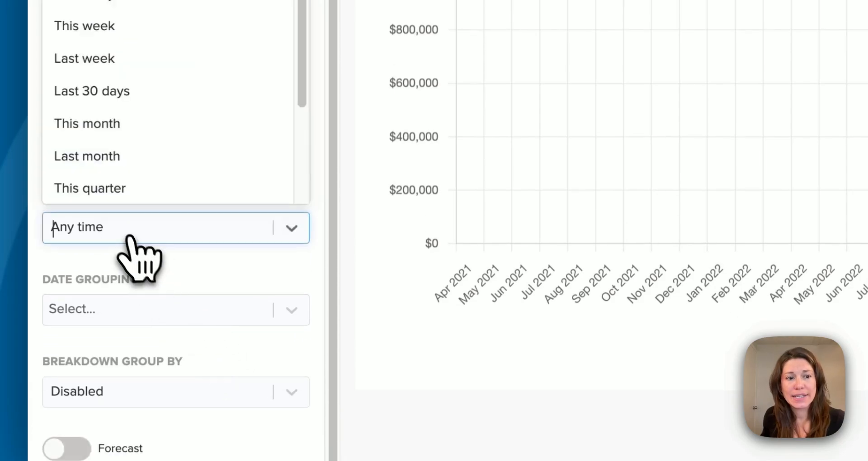
left_click(123, 132)
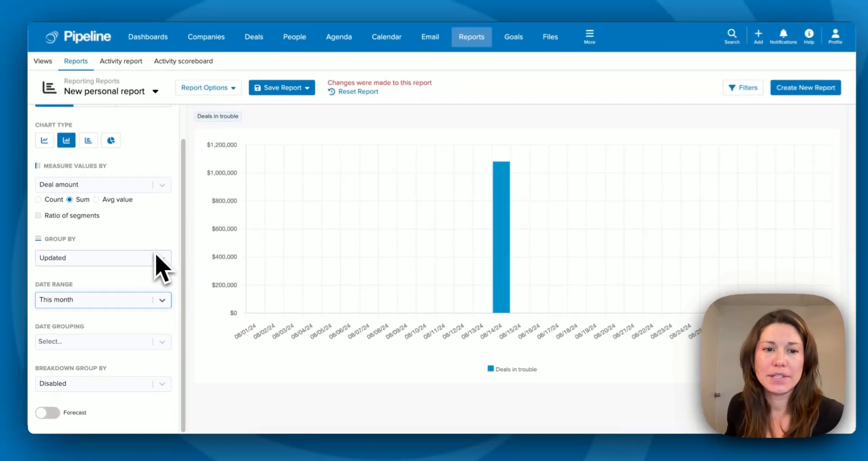
left_click(100, 342)
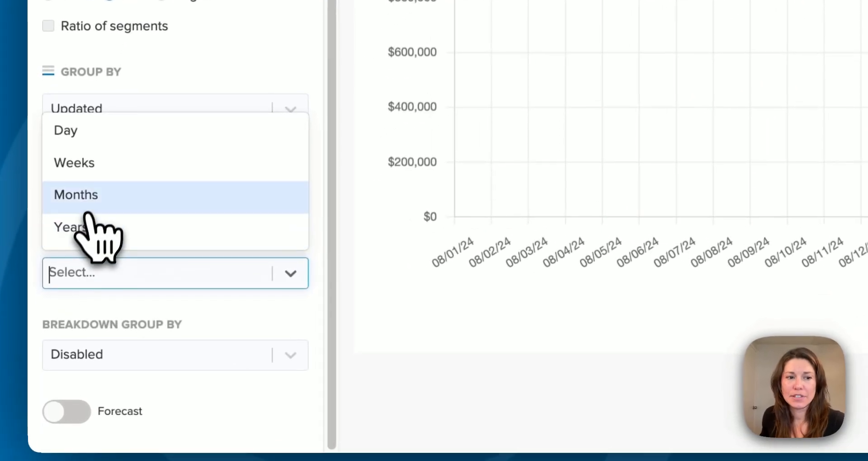
left_click(58, 303)
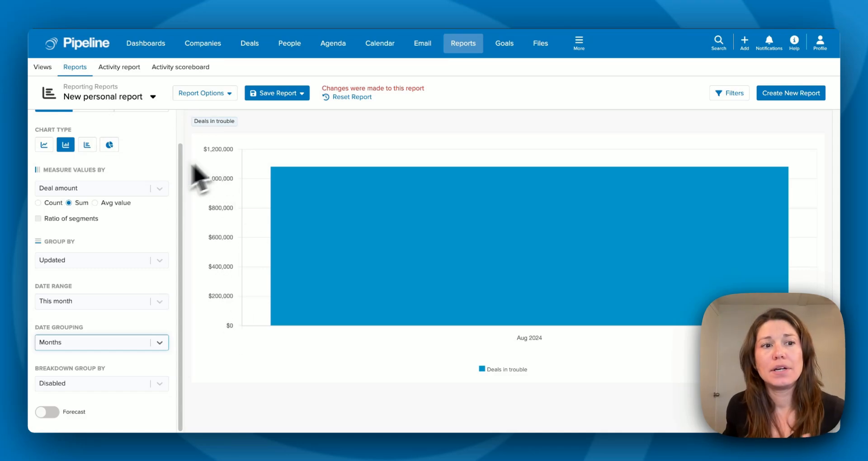
Try the chart's count and sum measures, and set the deal amount to be measured by average value.
left_click(39, 208)
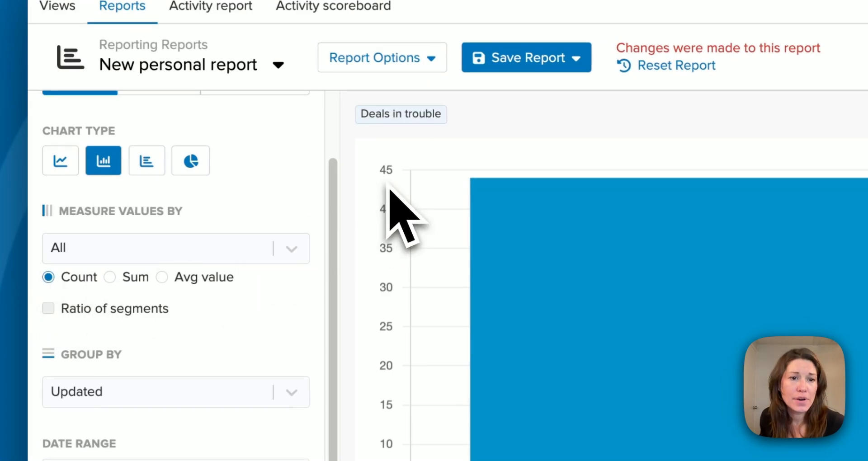
left_click(110, 277)
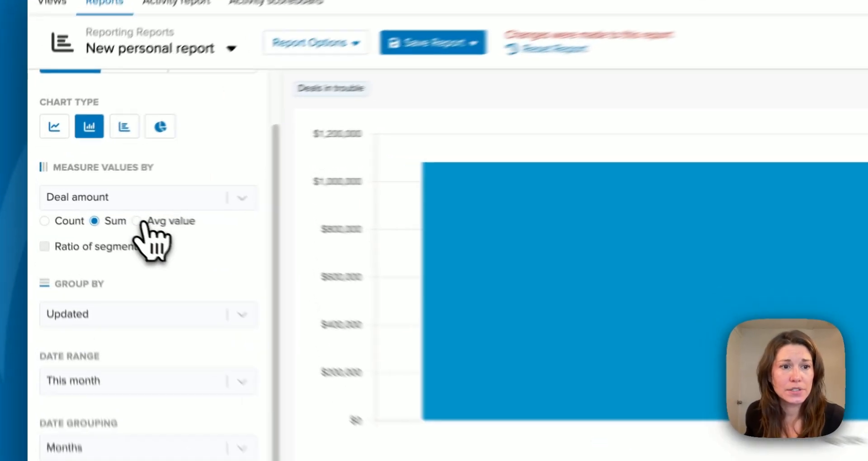
left_click(102, 211)
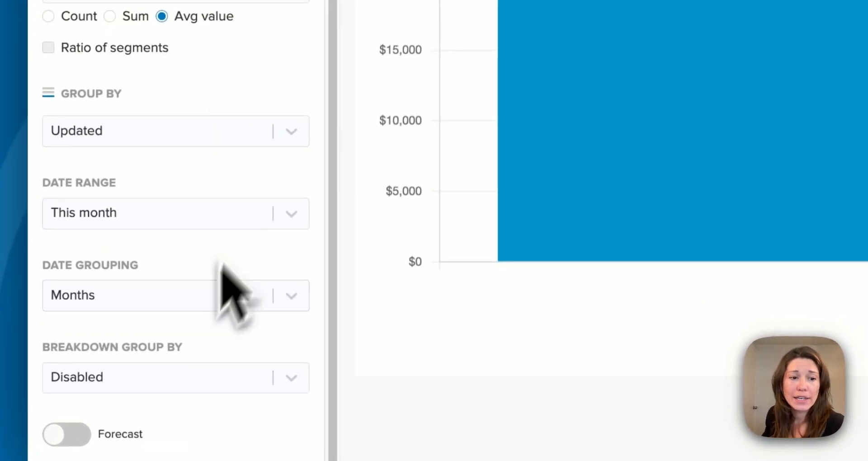
Break the chart down by Owner and check the values of individual owners' bars.
left_click(166, 378)
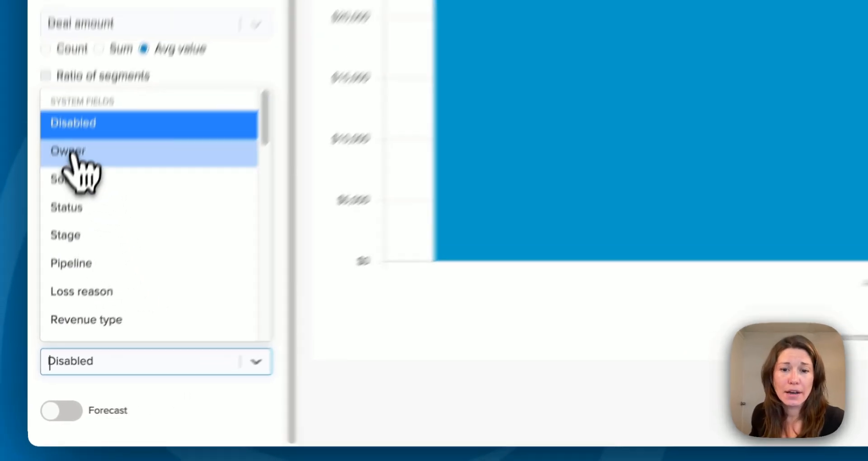
left_click(75, 110)
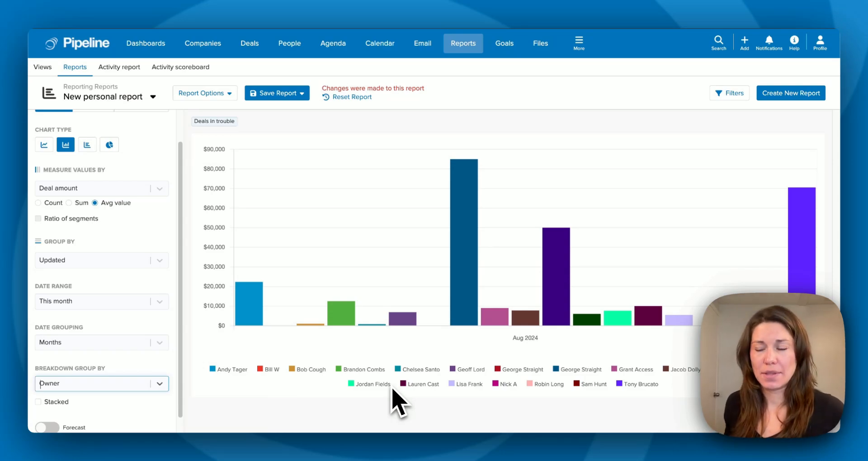
mouse_move(251, 309)
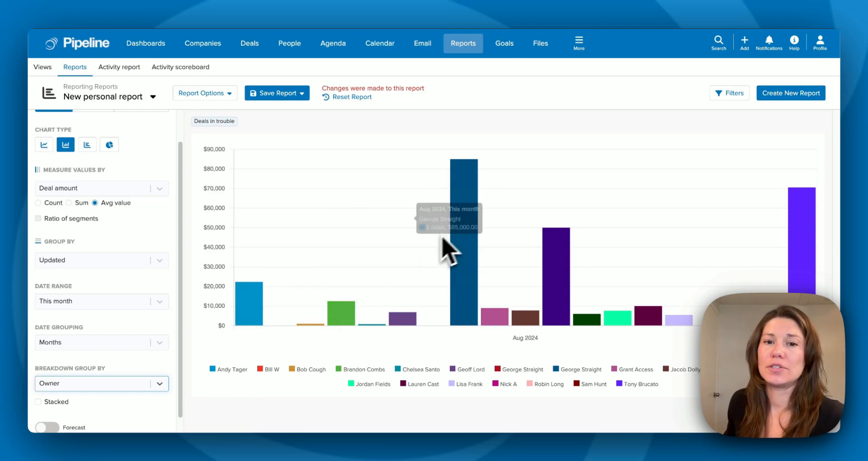
mouse_move(463, 226)
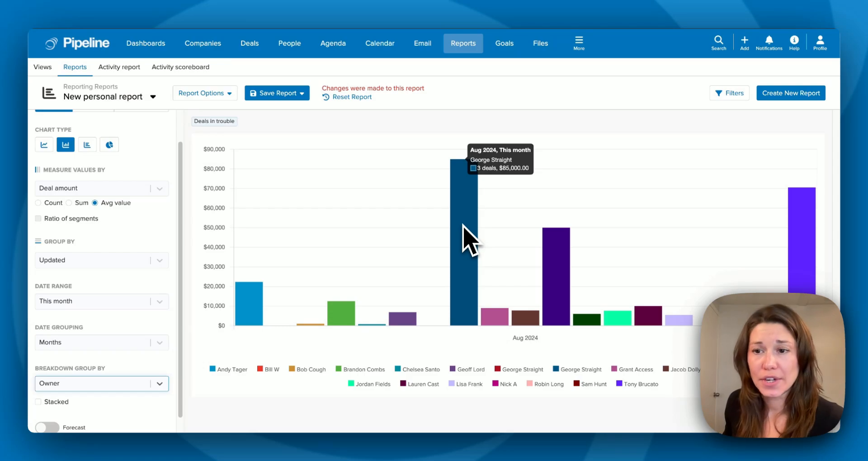
mouse_move(796, 224)
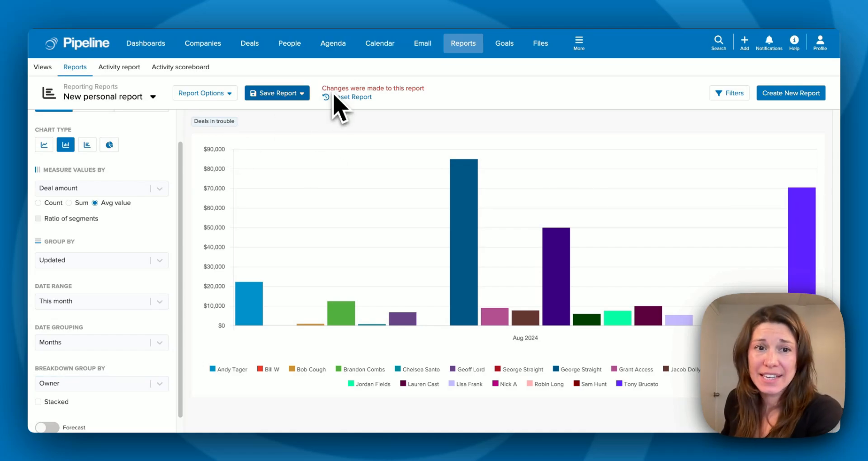
Save the customized chart as a new report named "Deals in Trouble by Owner".
left_click(301, 94)
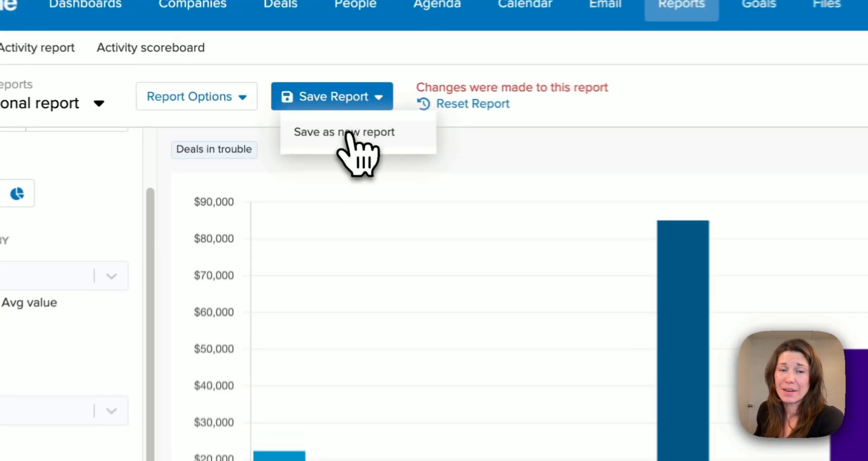
left_click(351, 133)
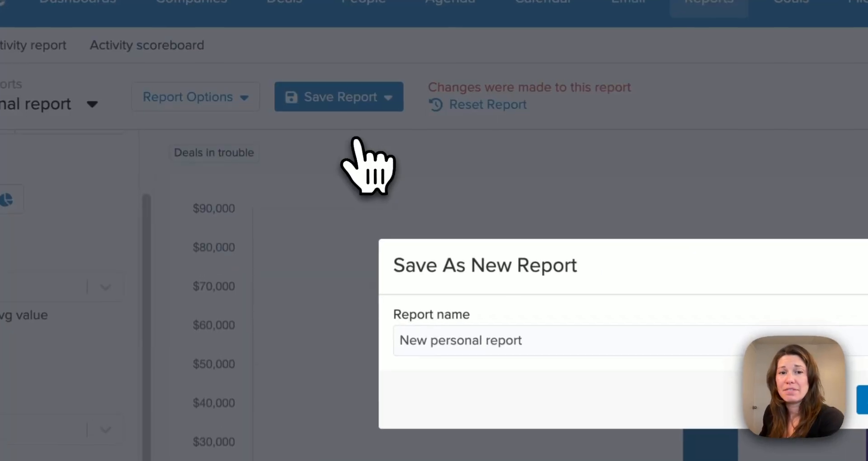
left_click_drag(548, 345, 333, 371)
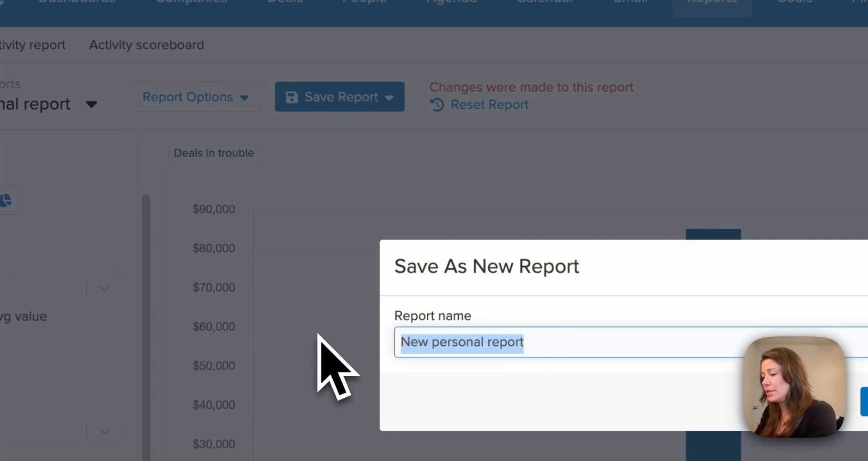
type("Deals in Troubl")
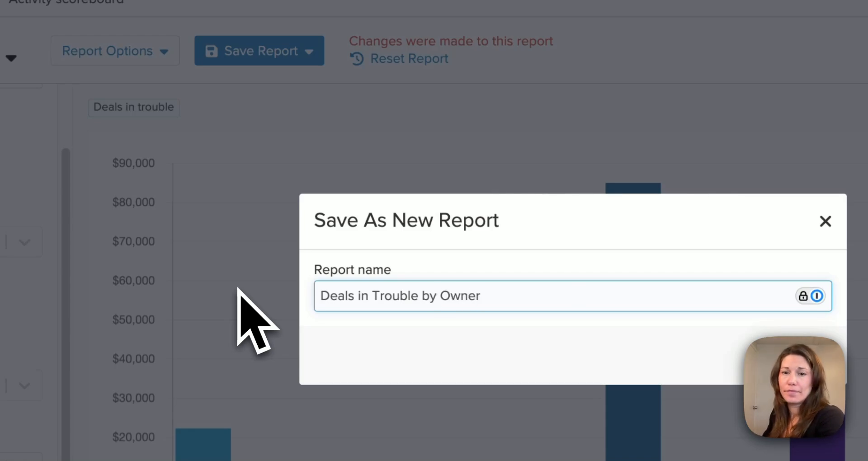
type("e by Owner")
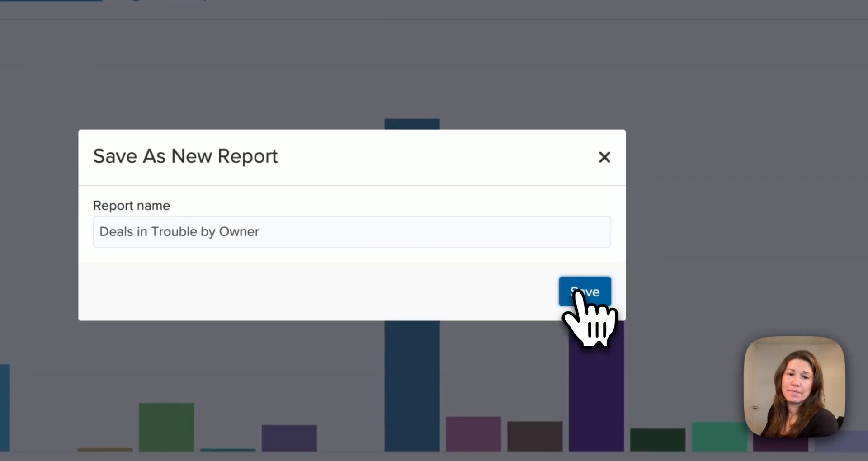
left_click(576, 291)
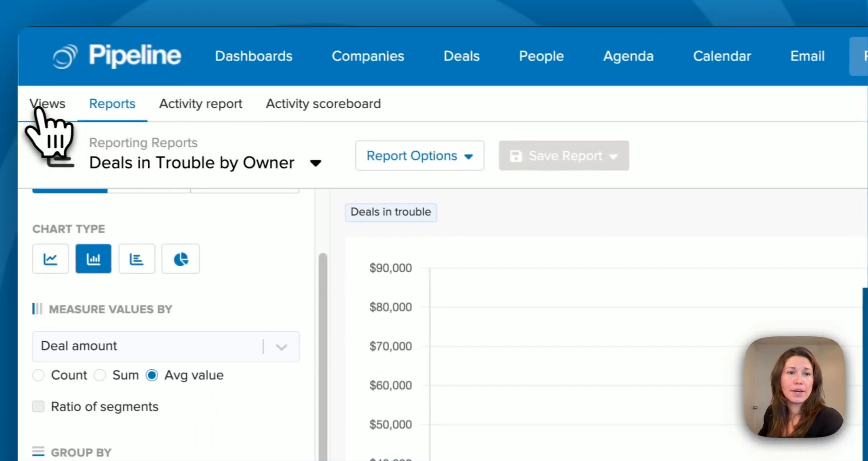
Add the "Deals in Trouble by Owner" report to the Default View of the reporting views.
left_click(49, 106)
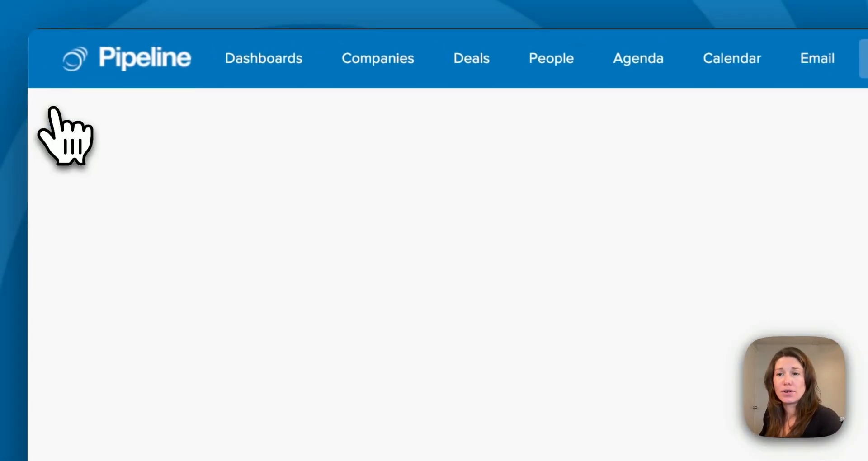
left_click(741, 94)
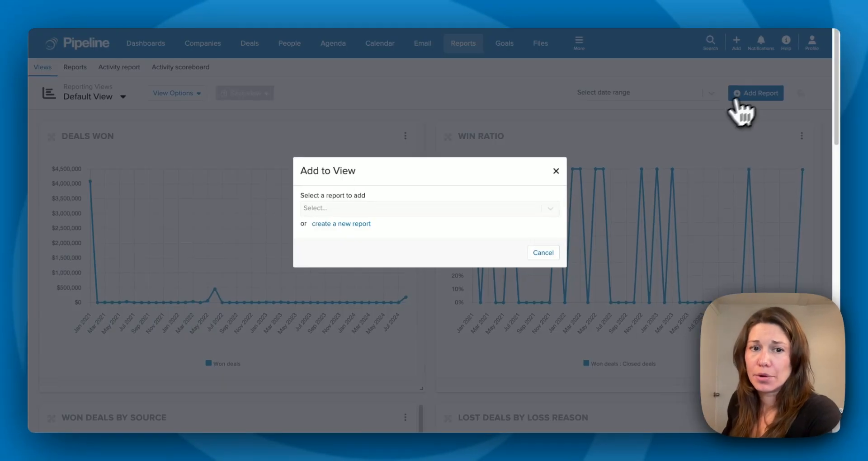
left_click(414, 209)
left_click(392, 256)
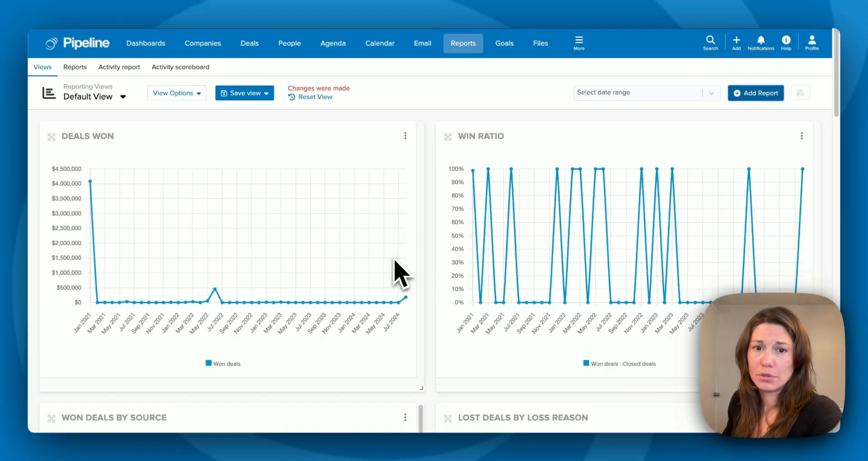
Move the "Deals in Trouble by Owner" chart to the start of the view and widen it to span both columns.
scroll(412, 271, "down", 15)
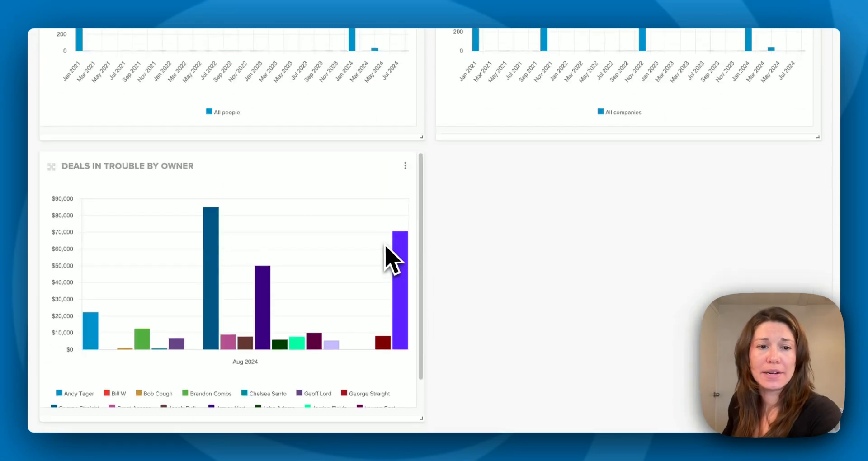
left_click_drag(324, 175, 393, 151)
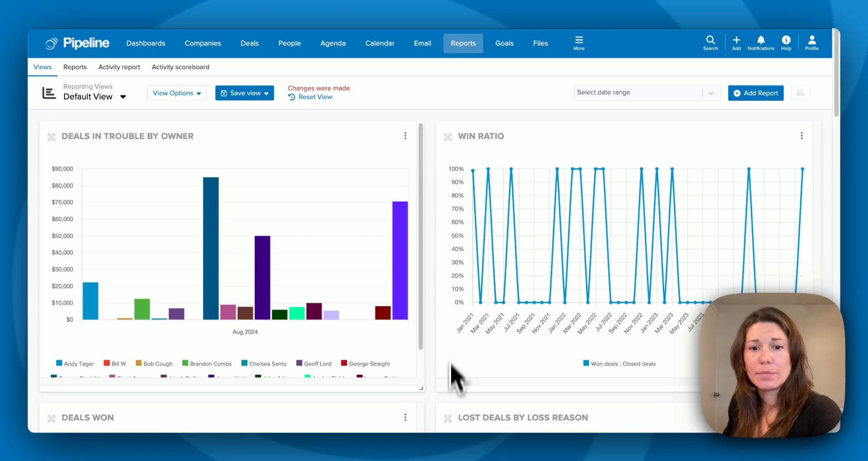
left_click_drag(422, 389, 819, 364)
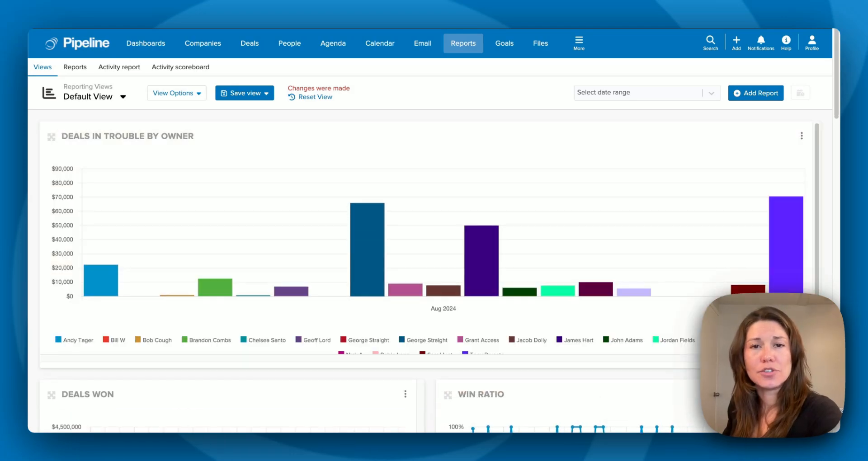